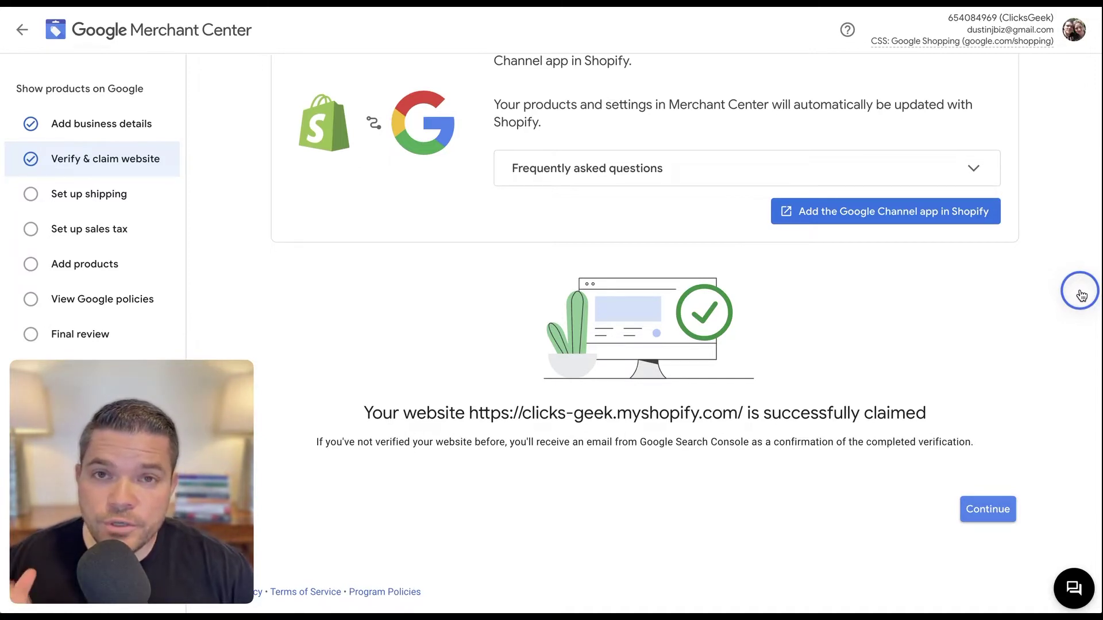
Accept the ClicksGeek shipping coverage for the United States in USD with delivery to customer addresses.
{"action": "left_click", "coordinate": [970, 510]}
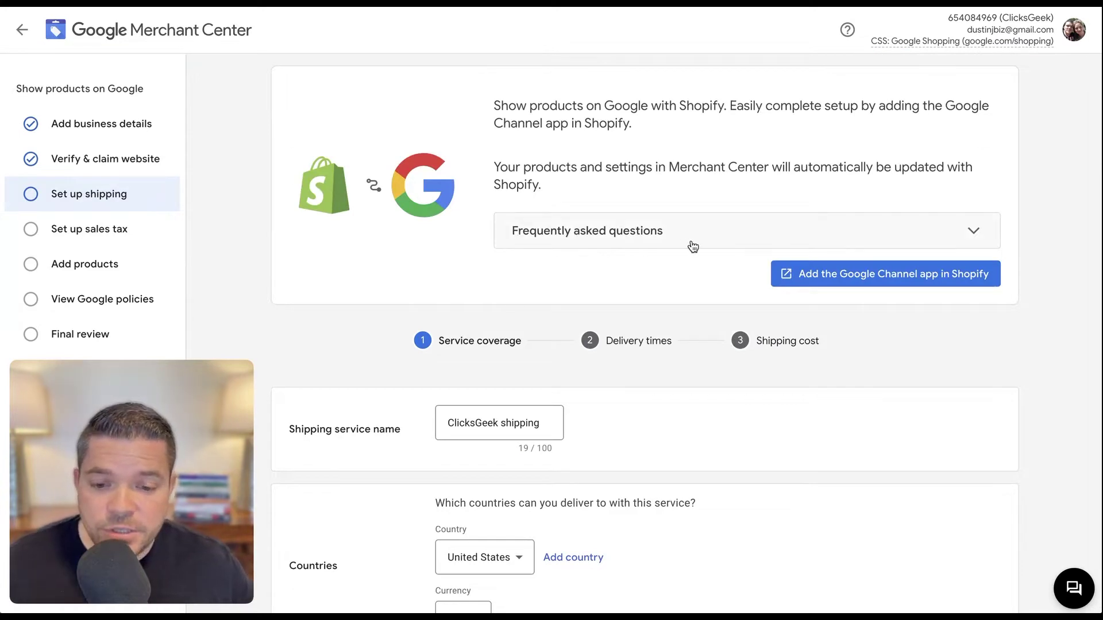
{"action": "scroll", "coordinate": [693, 246], "scroll_direction": "down", "scroll_amount": 4}
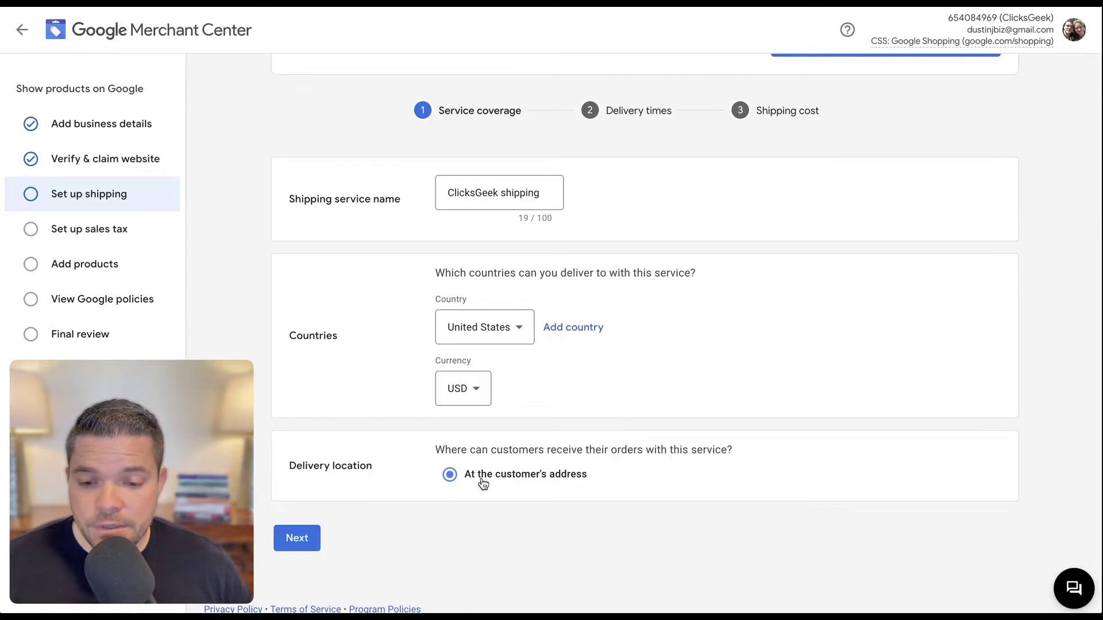
{"action": "left_click", "coordinate": [308, 529]}
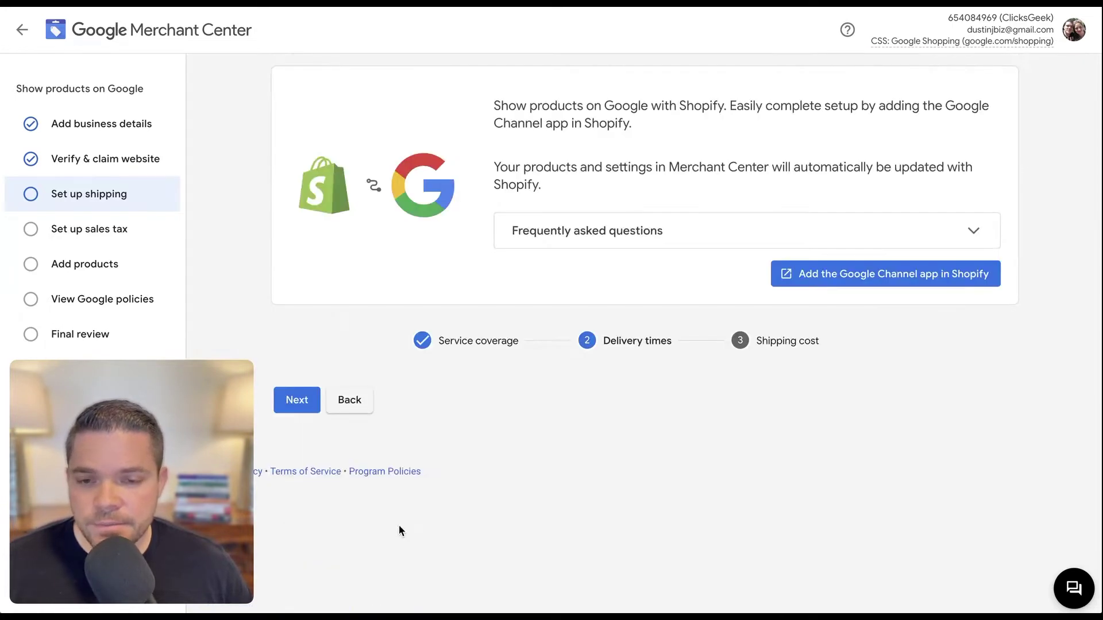
Base custom delivery times on your carrier and ship-from location, then bring up the ship-from location choices.
{"action": "scroll", "coordinate": [729, 460], "scroll_direction": "down", "scroll_amount": 3}
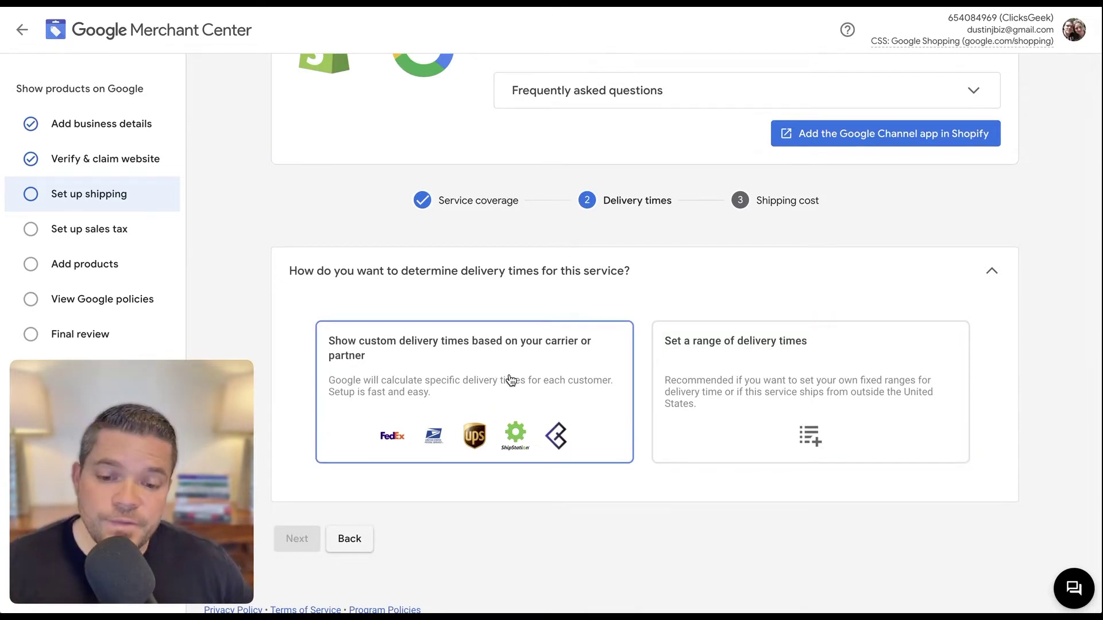
{"action": "left_click", "coordinate": [507, 382]}
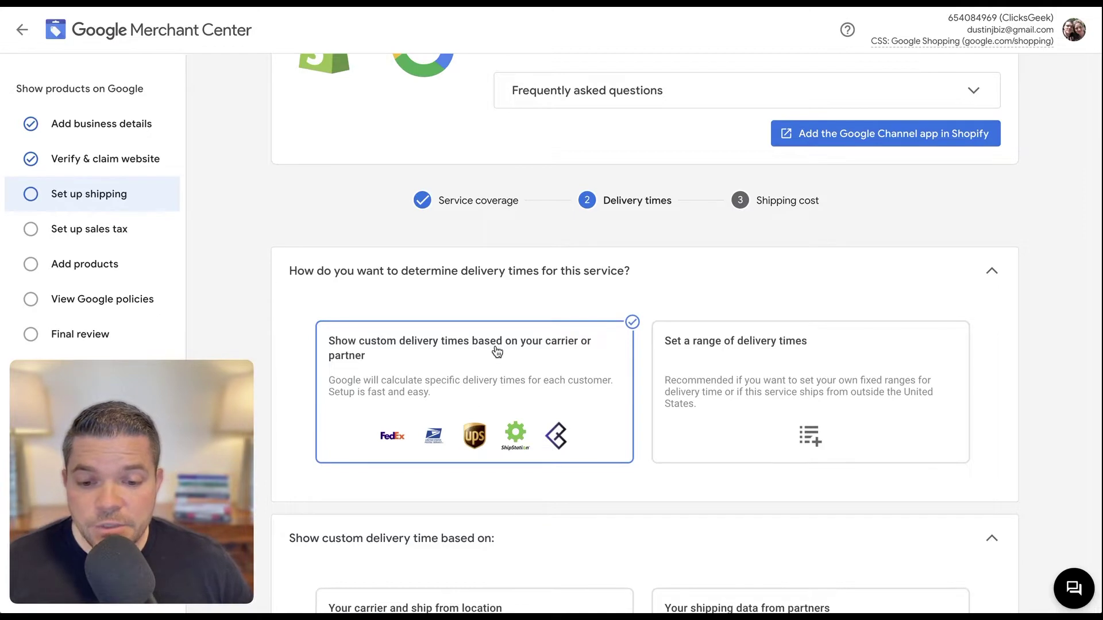
{"action": "scroll", "coordinate": [501, 354], "scroll_direction": "down", "scroll_amount": 5}
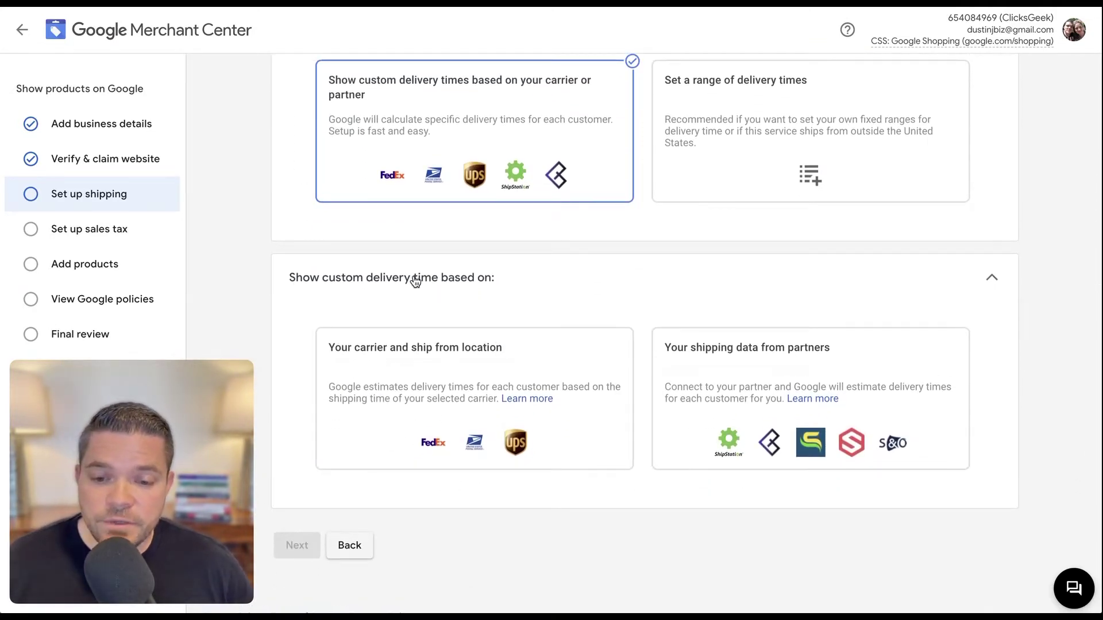
{"action": "left_click", "coordinate": [393, 360]}
{"action": "scroll", "coordinate": [551, 352], "scroll_direction": "down", "scroll_amount": 2}
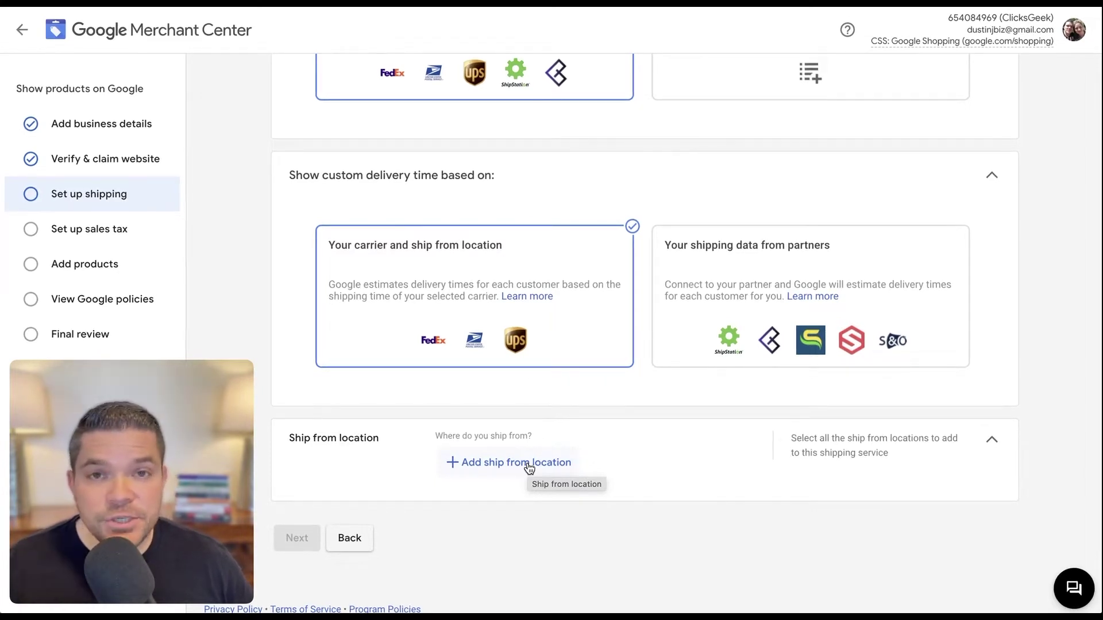
{"action": "left_click", "coordinate": [528, 468]}
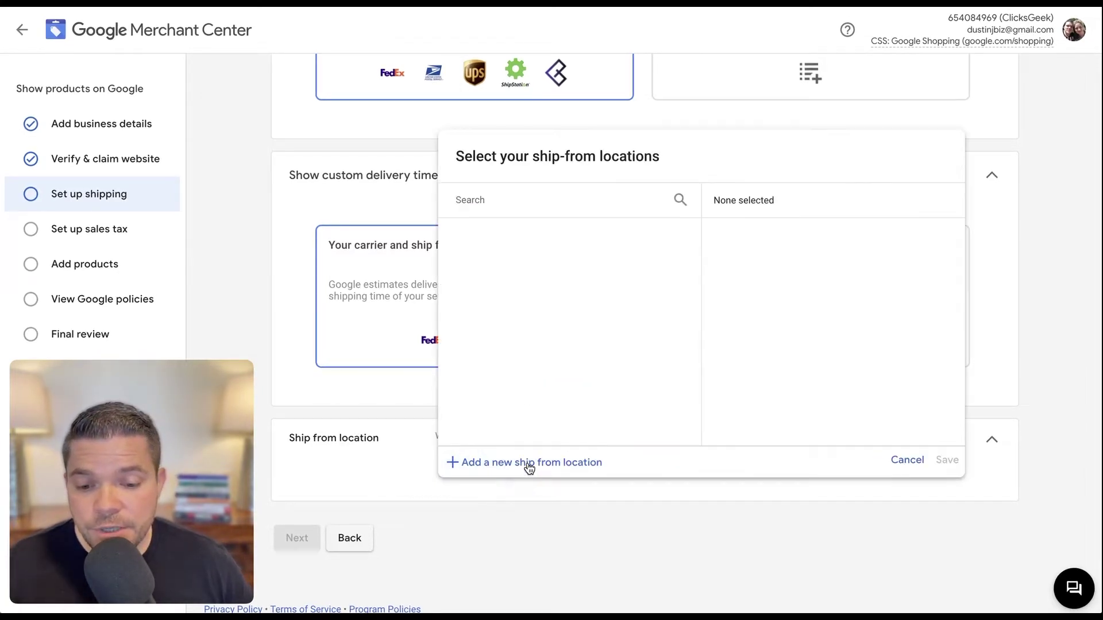
Create and save a new ship-from location named 'Test location' at the prefilled address.
{"action": "left_click", "coordinate": [542, 463]}
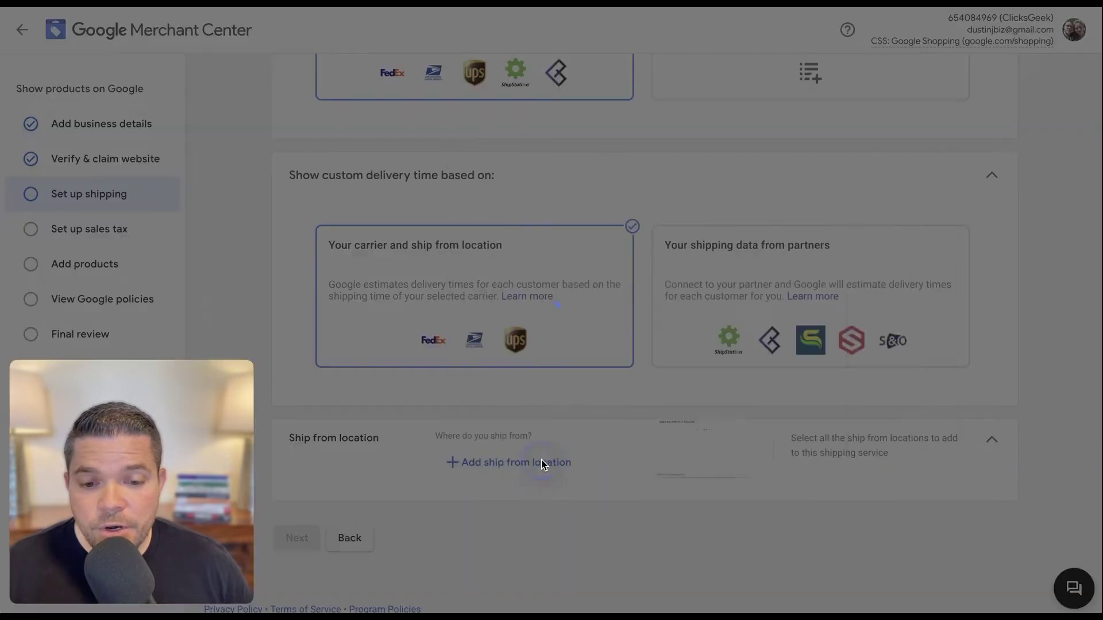
{"action": "left_click", "coordinate": [435, 187]}
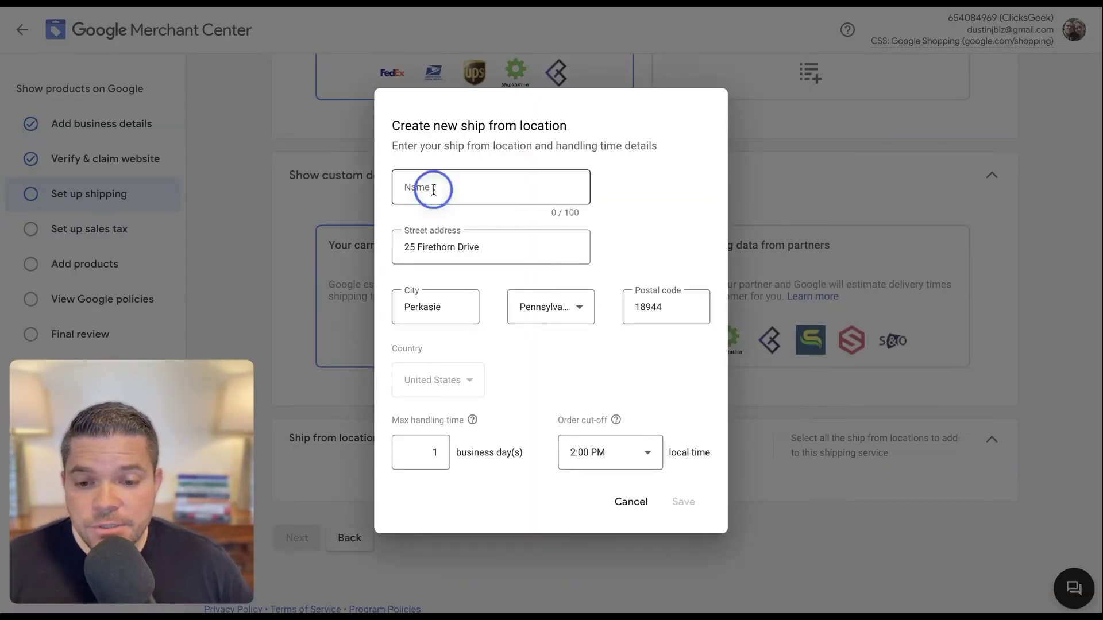
{"action": "type", "text": "Test location"}
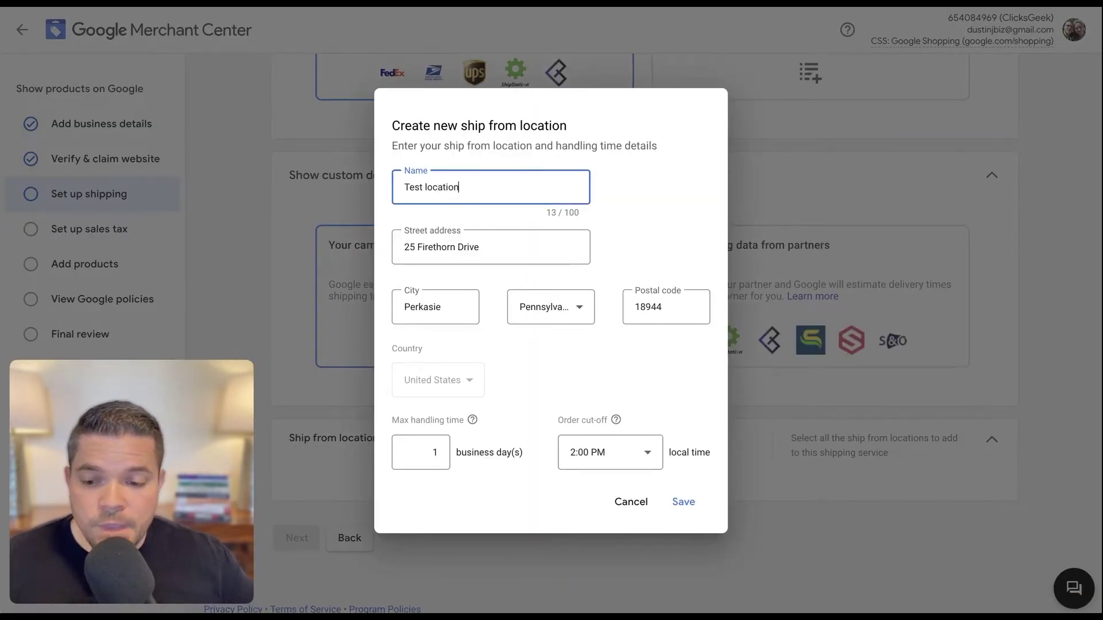
{"action": "left_click", "coordinate": [684, 503]}
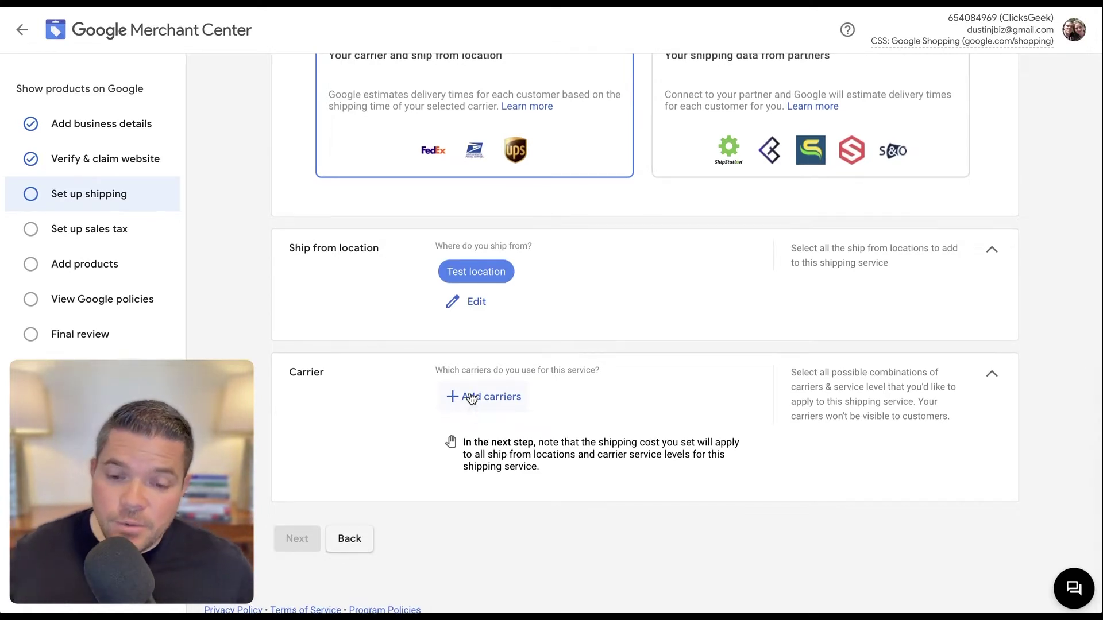
{"action": "left_click", "coordinate": [471, 397]}
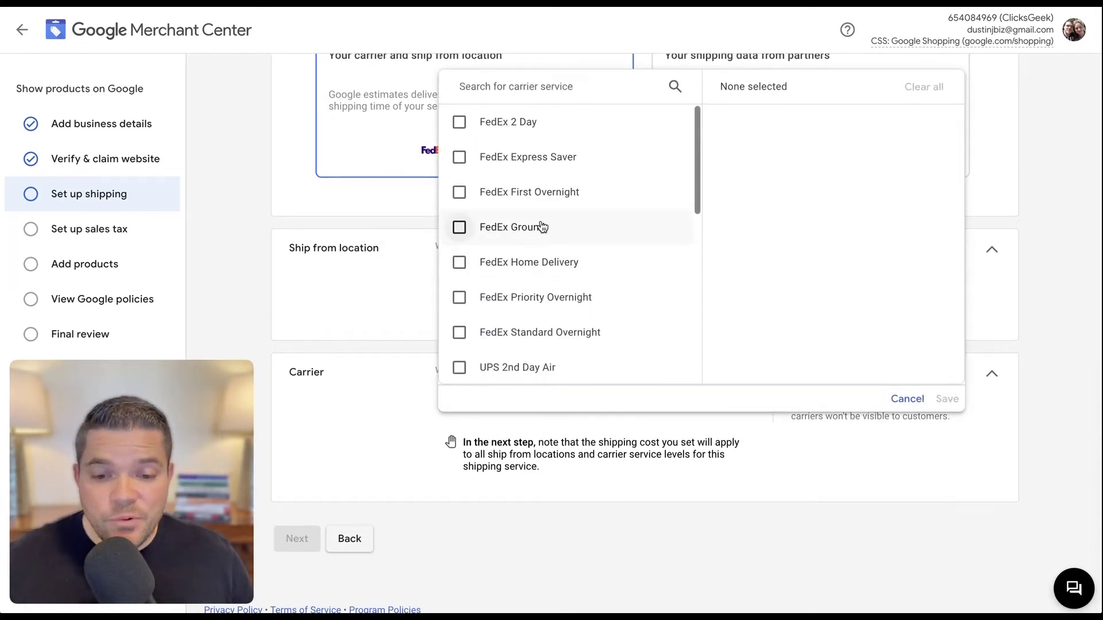
Pick FedEx Ground as the carrier for Test location and continue to shipping cost.
{"action": "scroll", "coordinate": [500, 264], "scroll_direction": "down", "scroll_amount": 4}
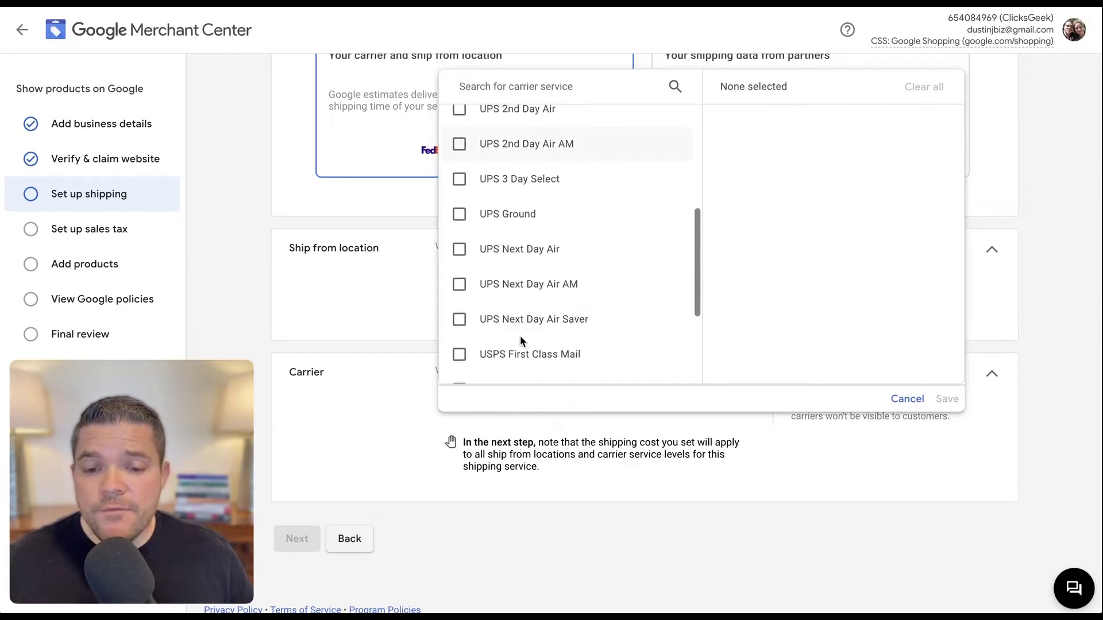
{"action": "scroll", "coordinate": [523, 336], "scroll_direction": "down", "scroll_amount": 3}
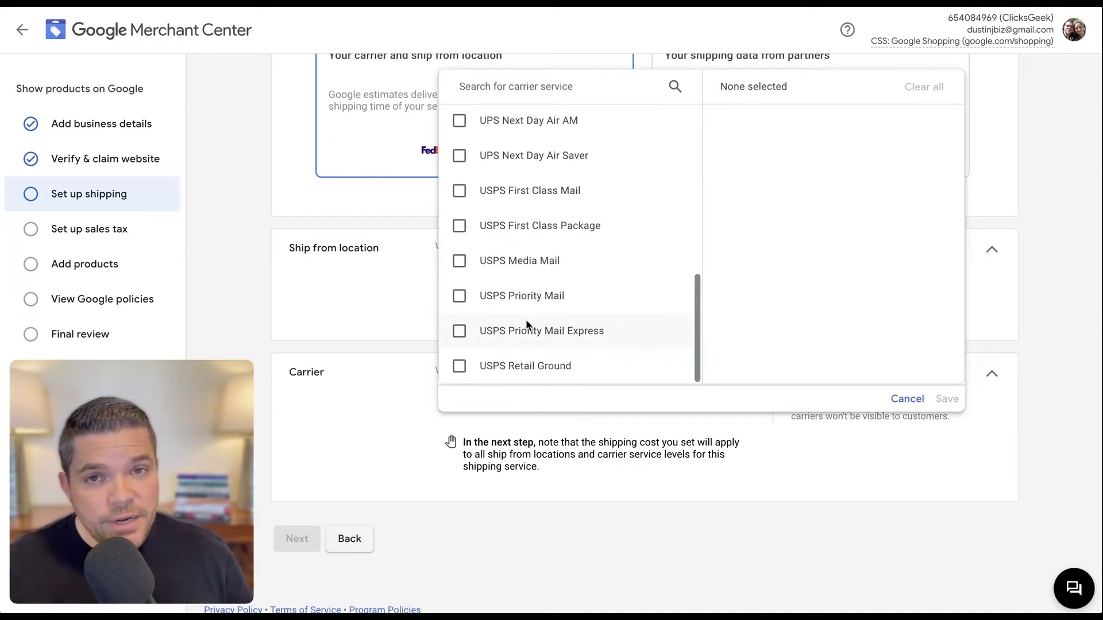
{"action": "scroll", "coordinate": [526, 325], "scroll_direction": "up", "scroll_amount": 7}
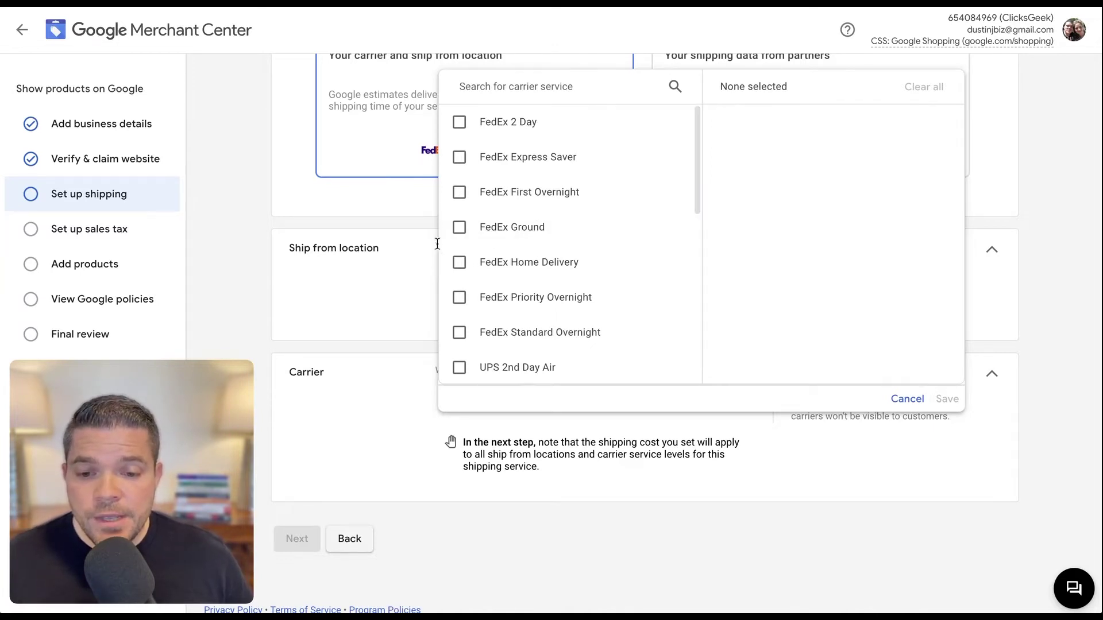
{"action": "left_click", "coordinate": [511, 227]}
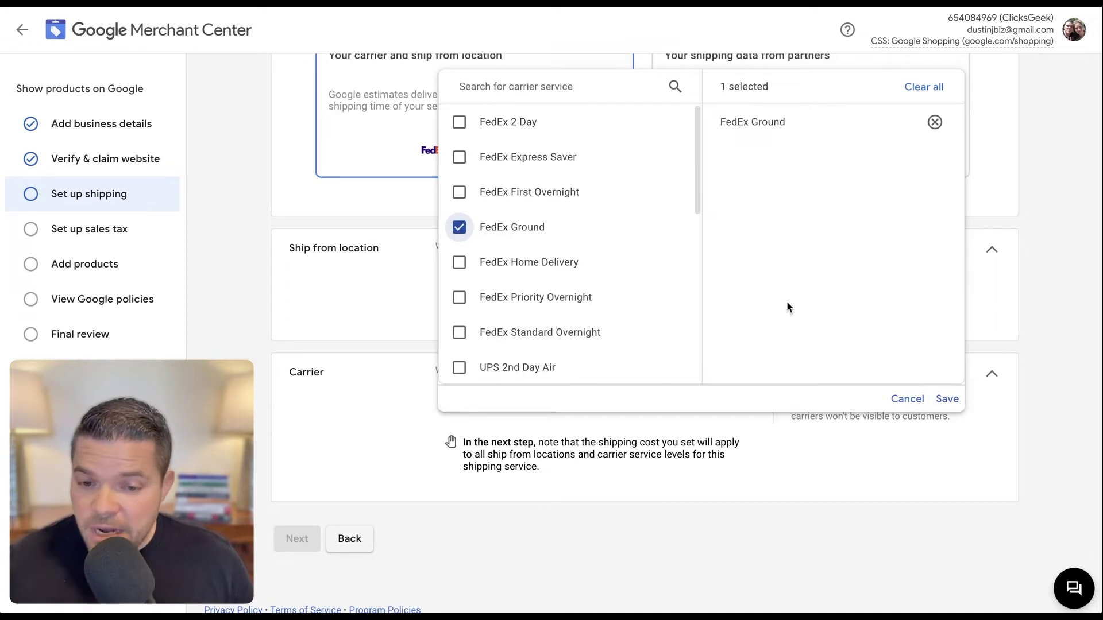
{"action": "left_click", "coordinate": [946, 399]}
{"action": "scroll", "coordinate": [723, 374], "scroll_direction": "down", "scroll_amount": 2}
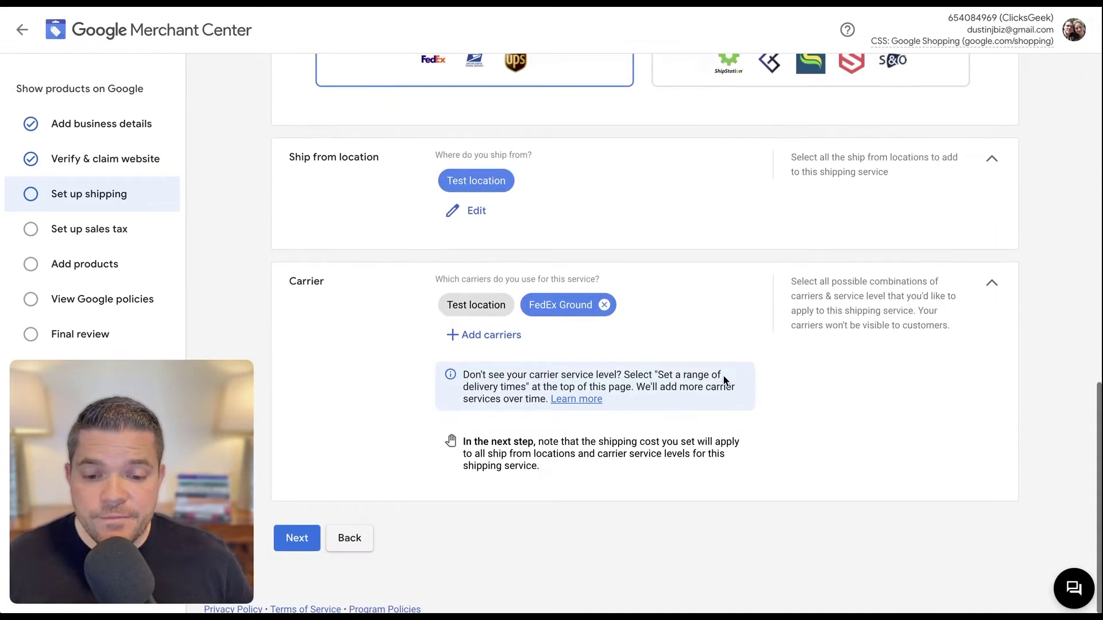
{"action": "left_click", "coordinate": [293, 539]}
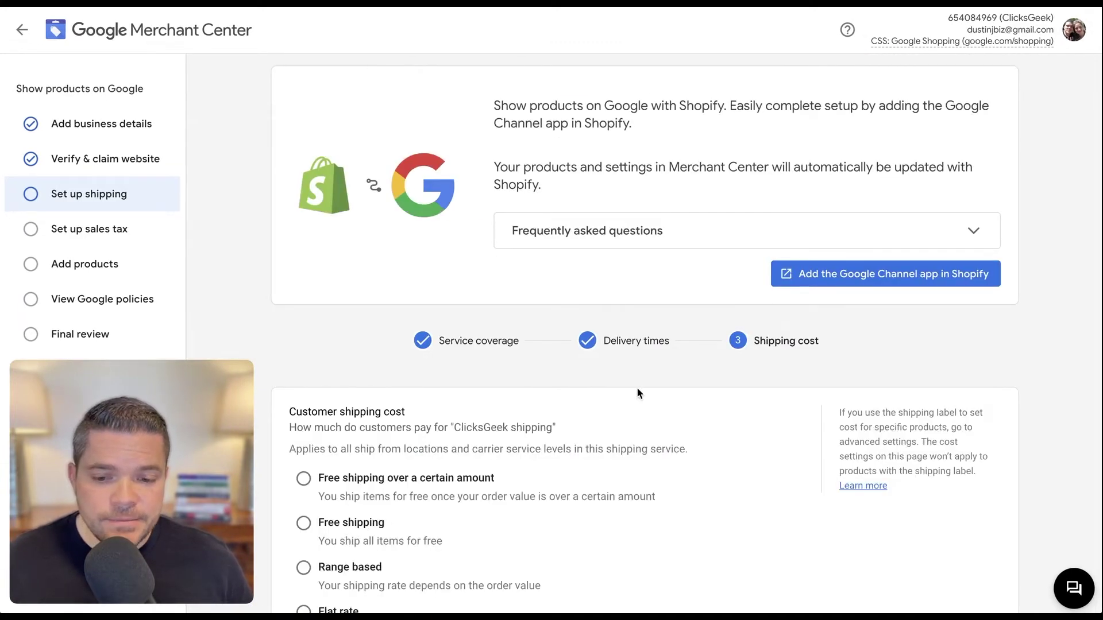
Change the customer shipping cost from free shipping to carrier-calculated rates.
{"action": "scroll", "coordinate": [615, 389], "scroll_direction": "down", "scroll_amount": 7}
{"action": "scroll", "coordinate": [360, 211], "scroll_direction": "up", "scroll_amount": 2}
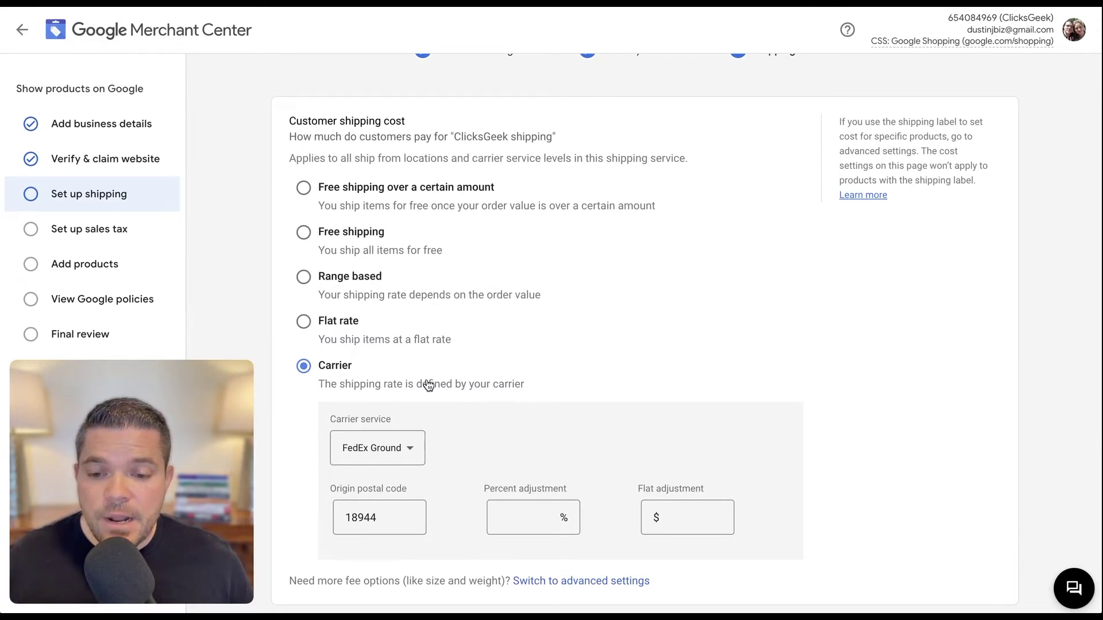
{"action": "scroll", "coordinate": [428, 385], "scroll_direction": "down", "scroll_amount": 2}
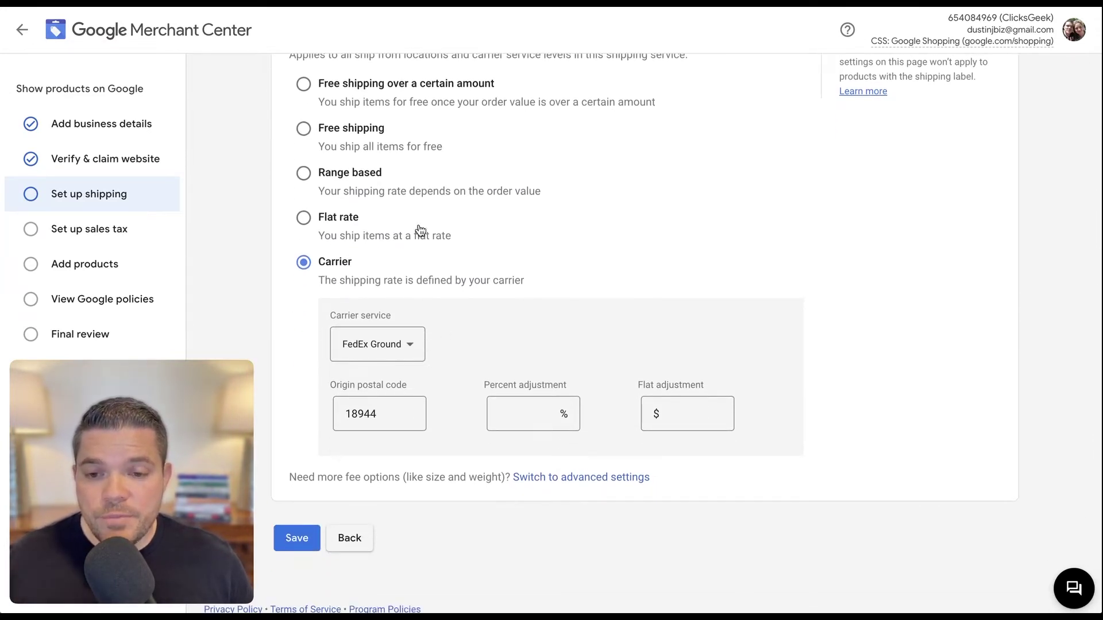
{"action": "scroll", "coordinate": [382, 157], "scroll_direction": "up", "scroll_amount": 1}
{"action": "left_click", "coordinate": [367, 196]}
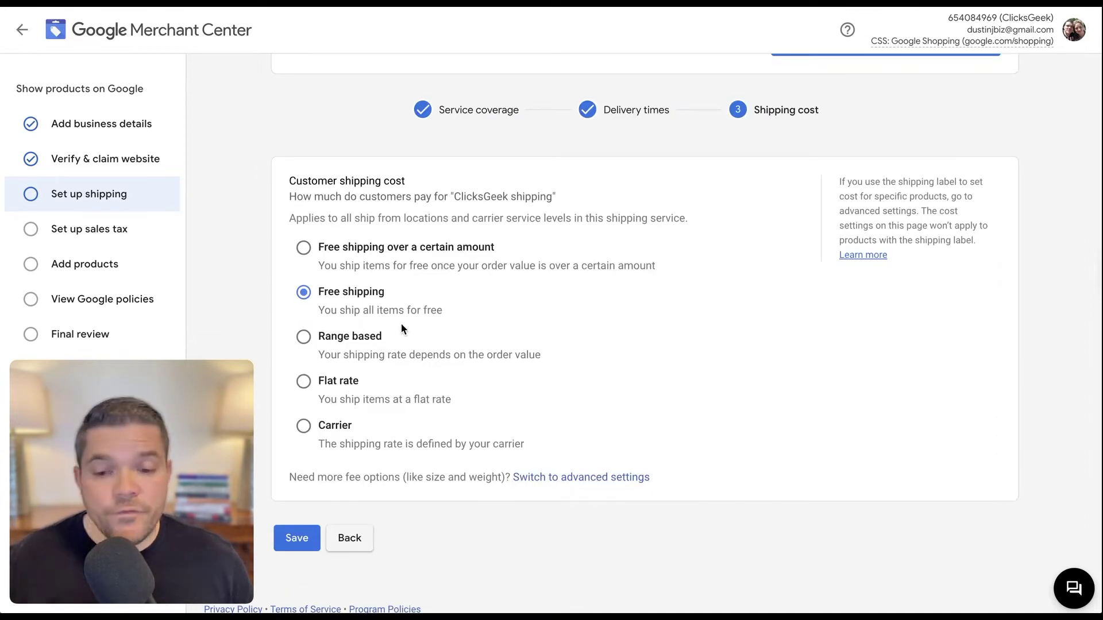
{"action": "left_click", "coordinate": [335, 425]}
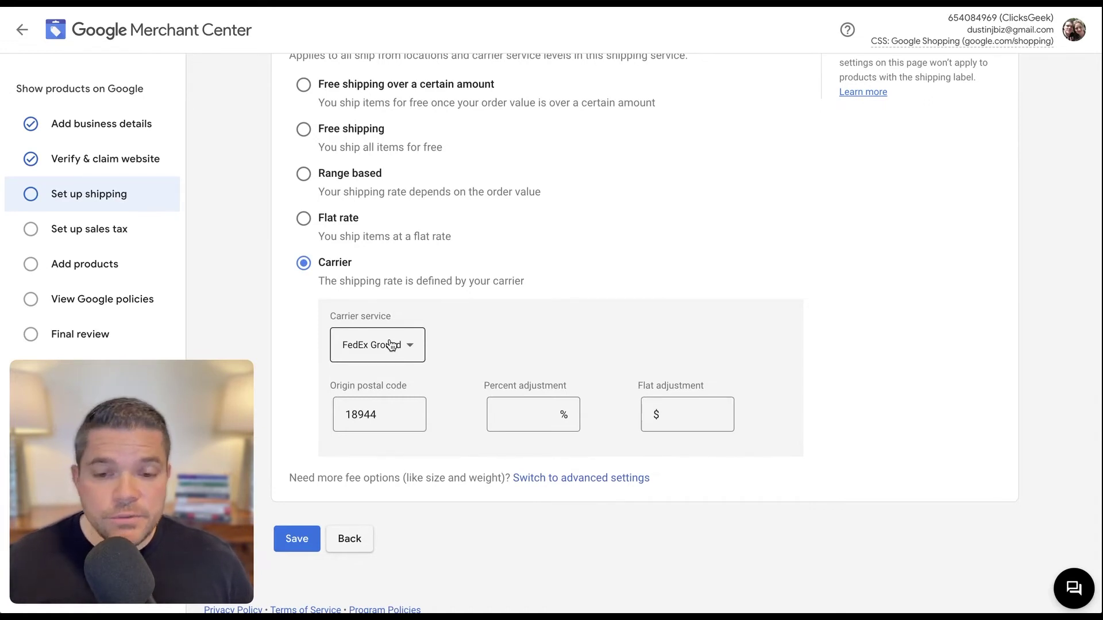
Keep the rate adjustments and origin postal code, then save the FedEx Ground carrier-rate service.
{"action": "left_click", "coordinate": [509, 415]}
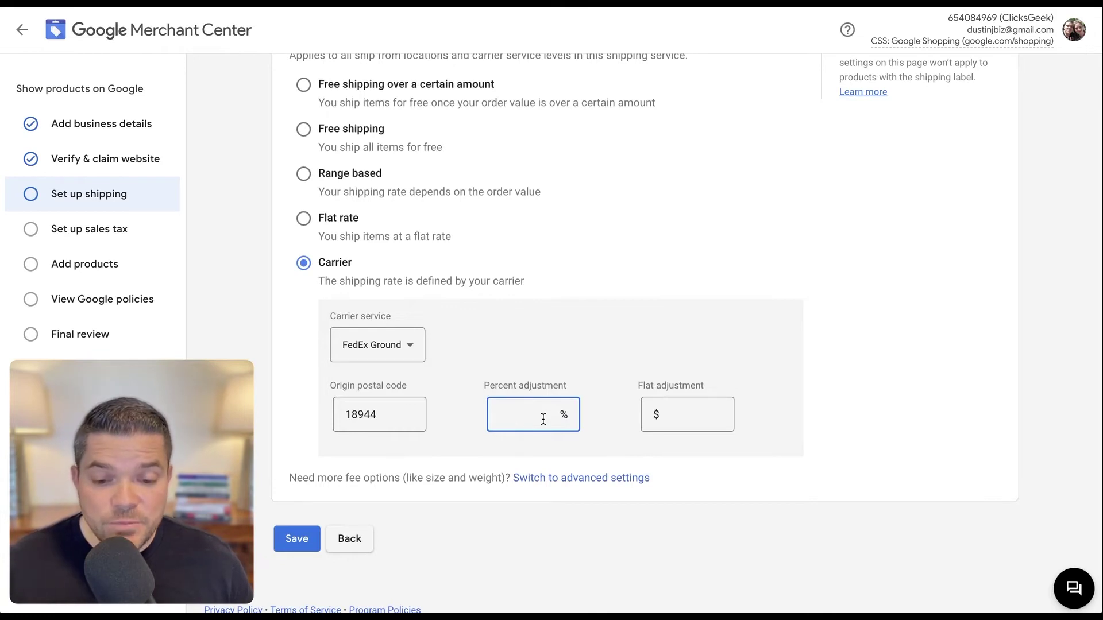
{"action": "left_click", "coordinate": [678, 419]}
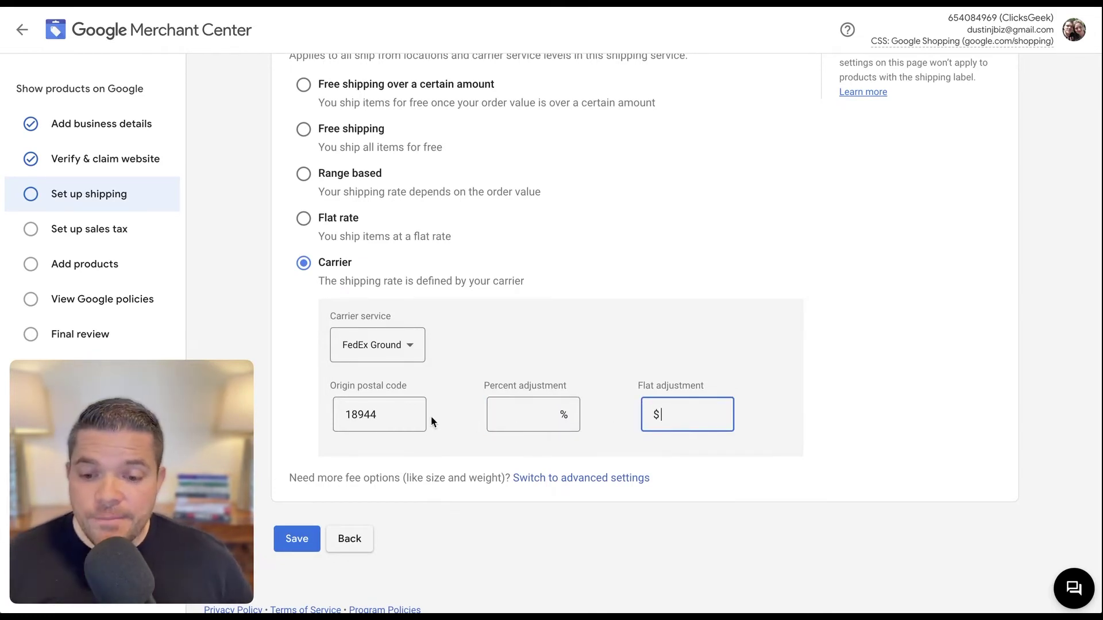
{"action": "left_click", "coordinate": [383, 413]}
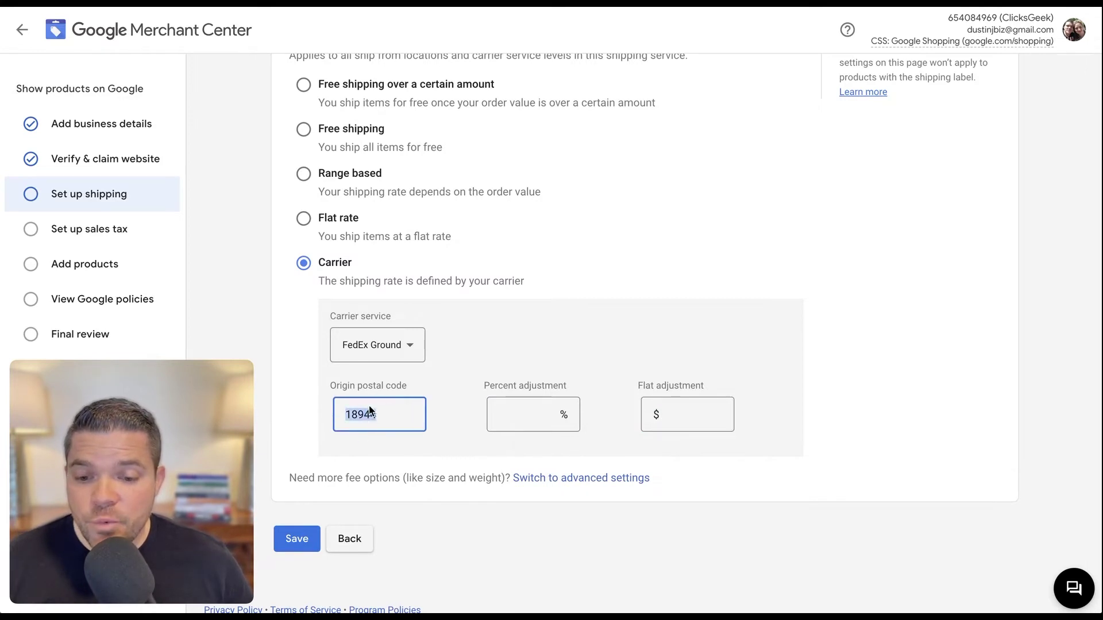
{"action": "left_click", "coordinate": [356, 385]}
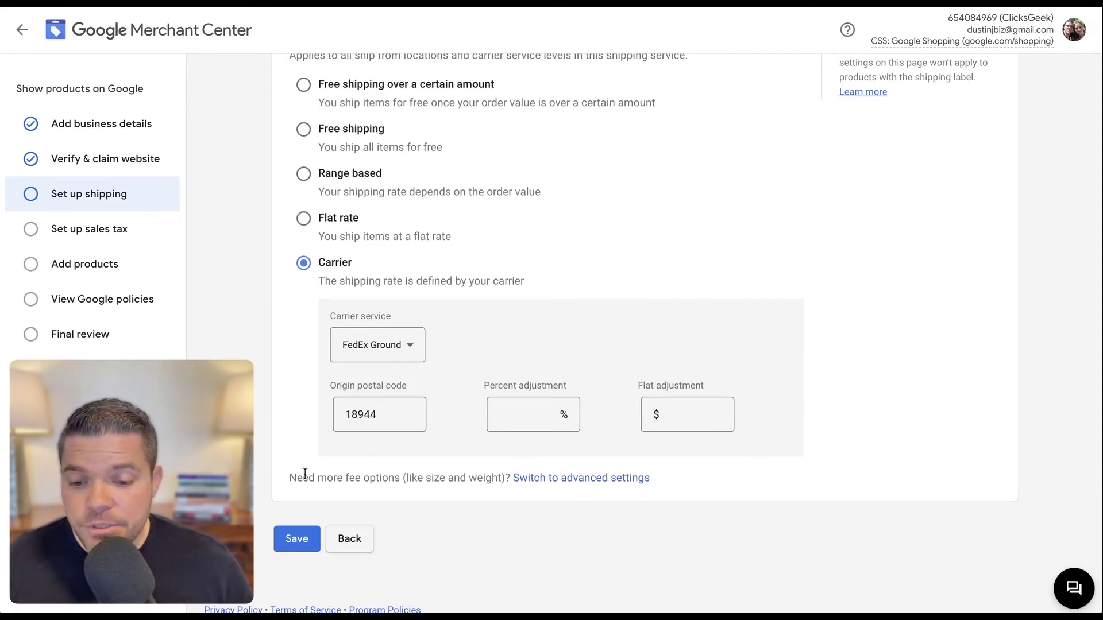
{"action": "double_click", "coordinate": [371, 416]}
{"action": "left_click", "coordinate": [303, 540]}
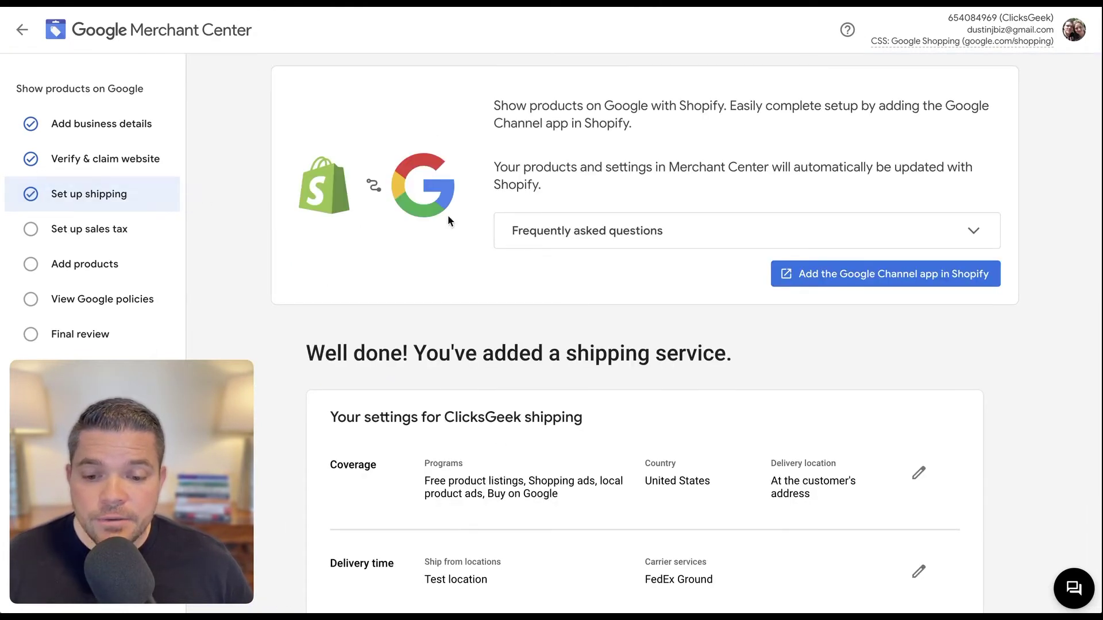
Go to sales tax setup and try a custom manual rate for Pennsylvania.
{"action": "scroll", "coordinate": [615, 343], "scroll_direction": "down", "scroll_amount": 4}
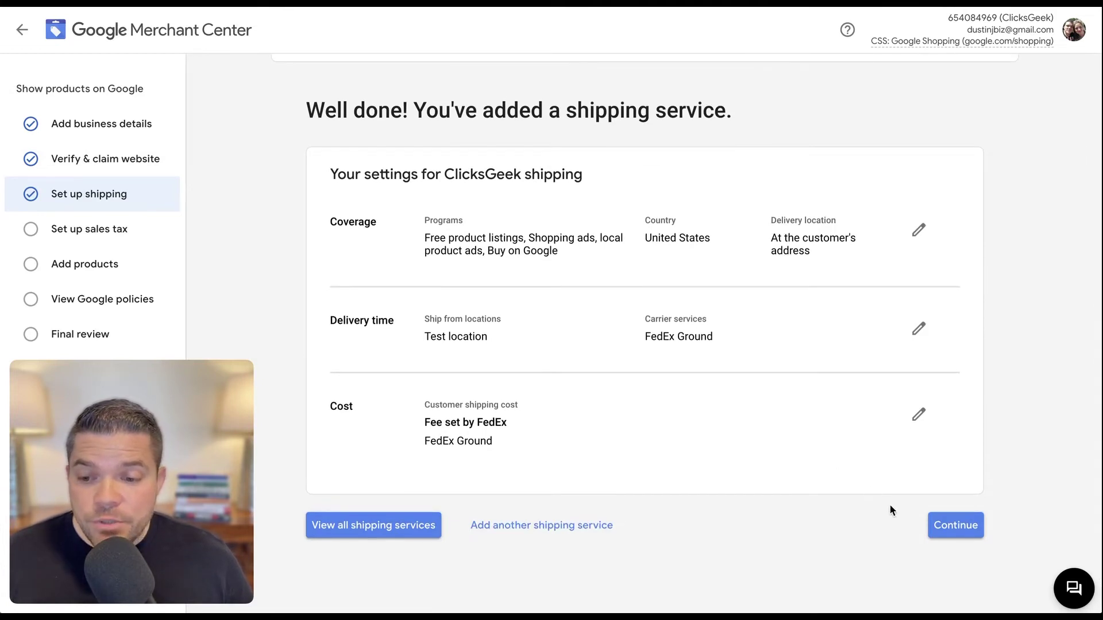
{"action": "left_click", "coordinate": [76, 229]}
{"action": "scroll", "coordinate": [634, 344], "scroll_direction": "down", "scroll_amount": 2}
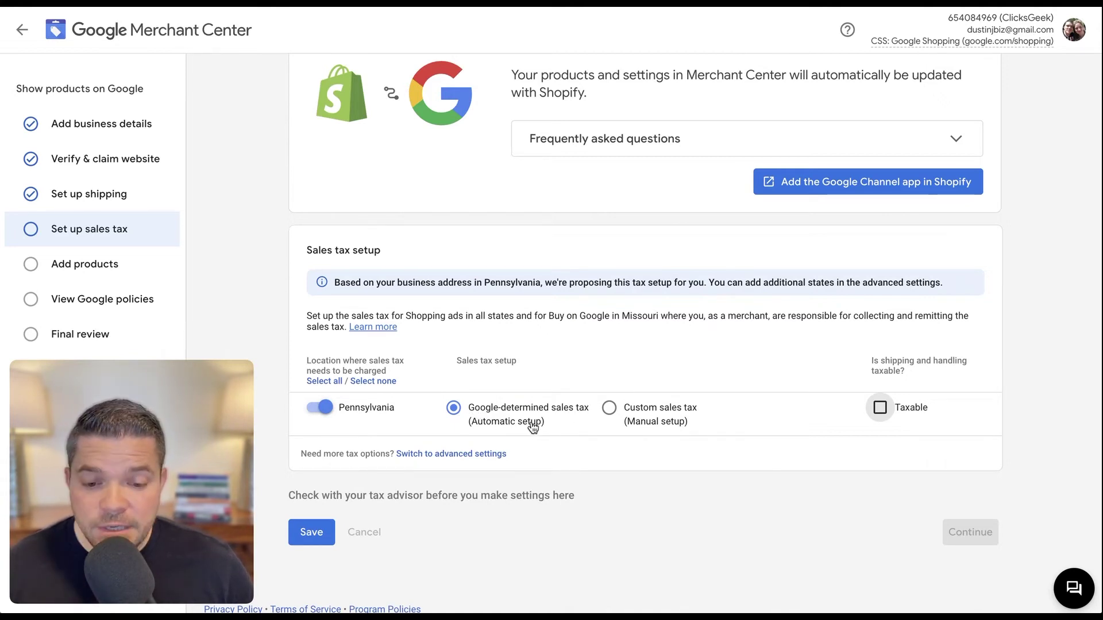
{"action": "left_click", "coordinate": [611, 408]}
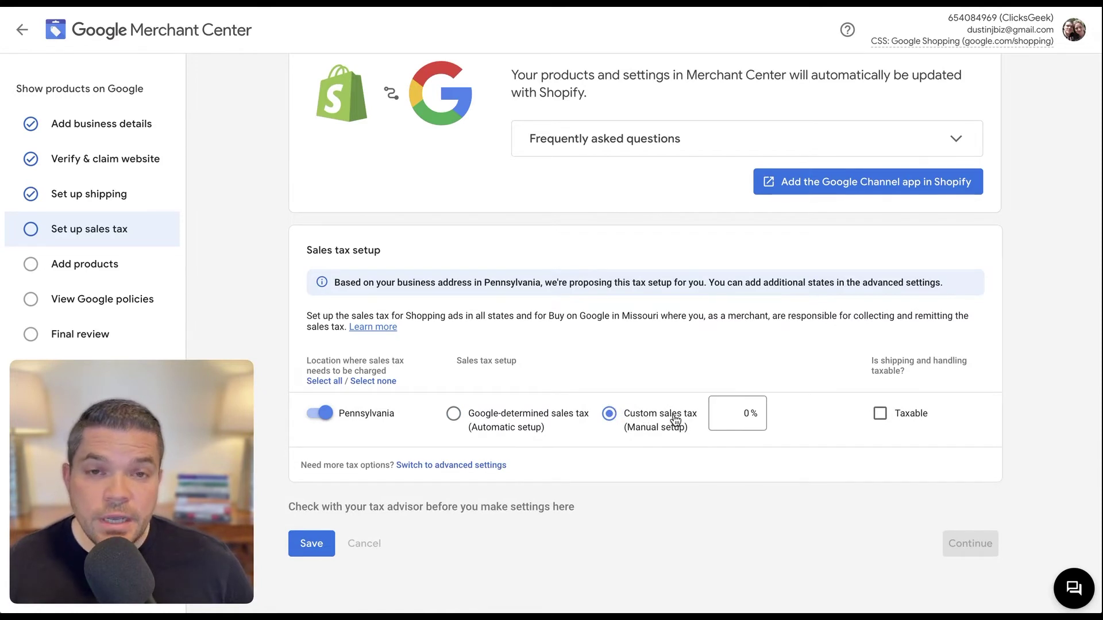
Switch Pennsylvania back to Google-determined sales tax and save it.
{"action": "left_click", "coordinate": [734, 410]}
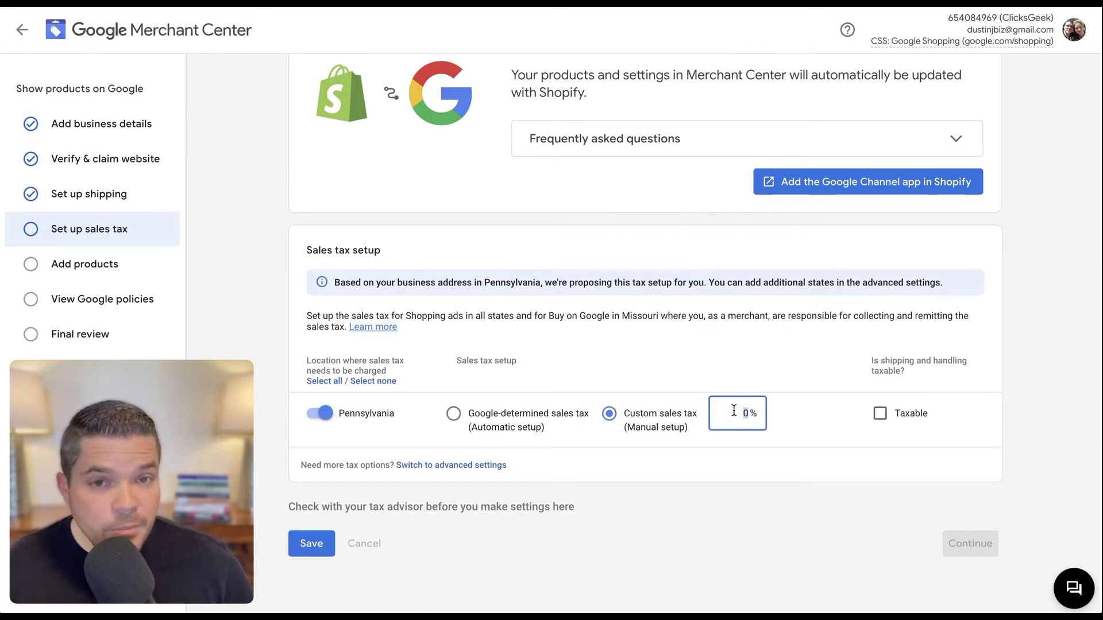
{"action": "left_click", "coordinate": [478, 418]}
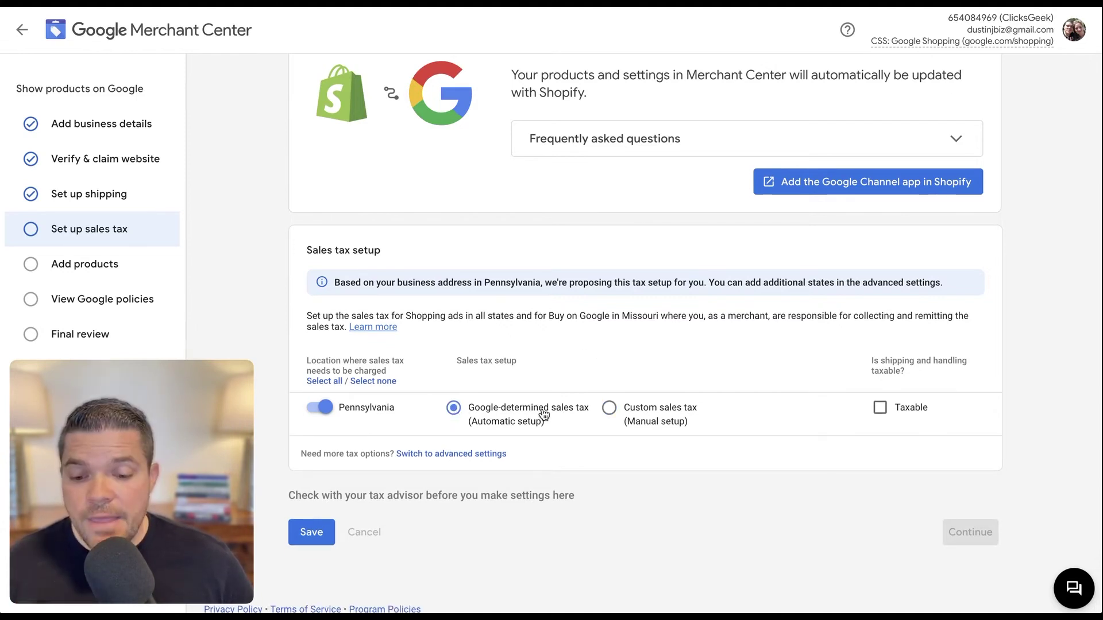
{"action": "left_click", "coordinate": [310, 533]}
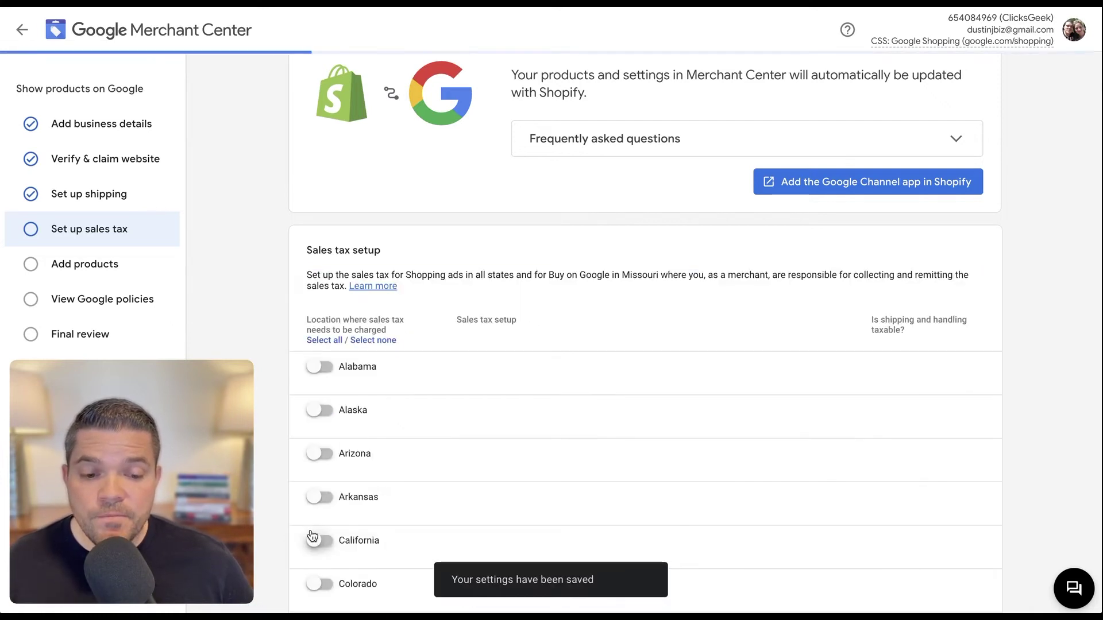
Toggle Ohio and North Dakota sales tax on and back off, leaving only Pennsylvania enabled.
{"action": "scroll", "coordinate": [472, 413], "scroll_direction": "down", "scroll_amount": 5}
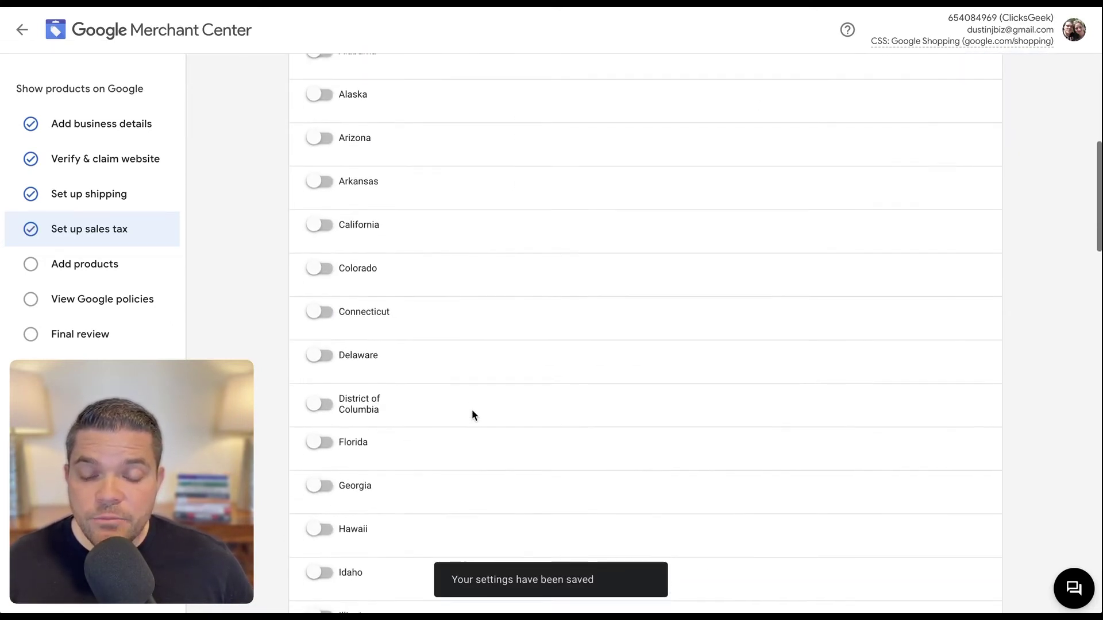
{"action": "scroll", "coordinate": [472, 413], "scroll_direction": "up", "scroll_amount": 1}
{"action": "scroll", "coordinate": [471, 415], "scroll_direction": "up", "scroll_amount": 1}
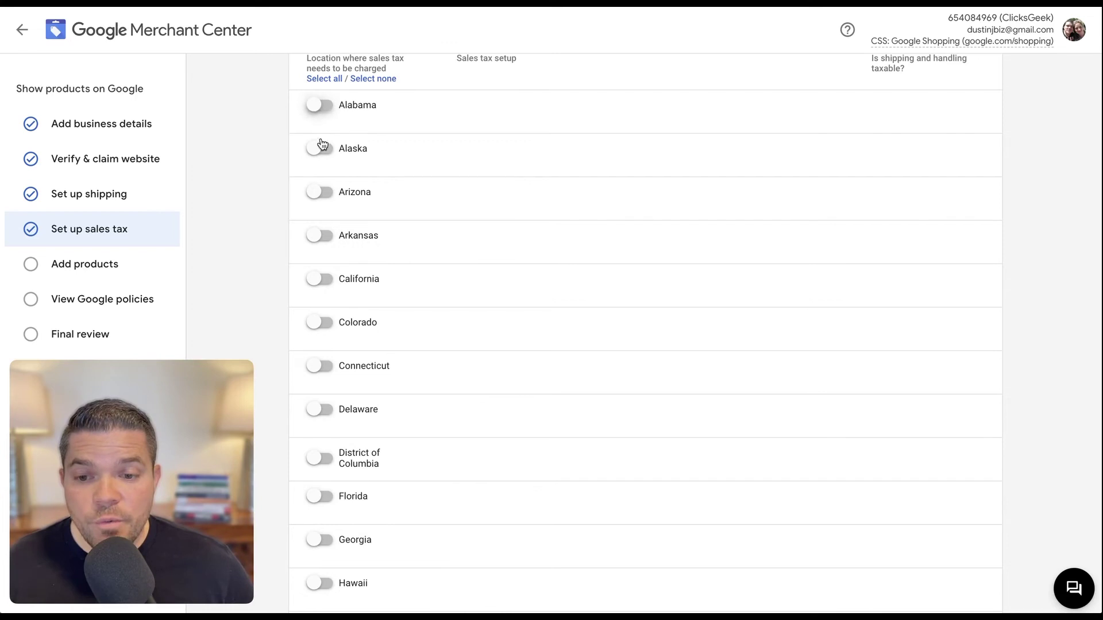
{"action": "scroll", "coordinate": [330, 348], "scroll_direction": "down", "scroll_amount": 20}
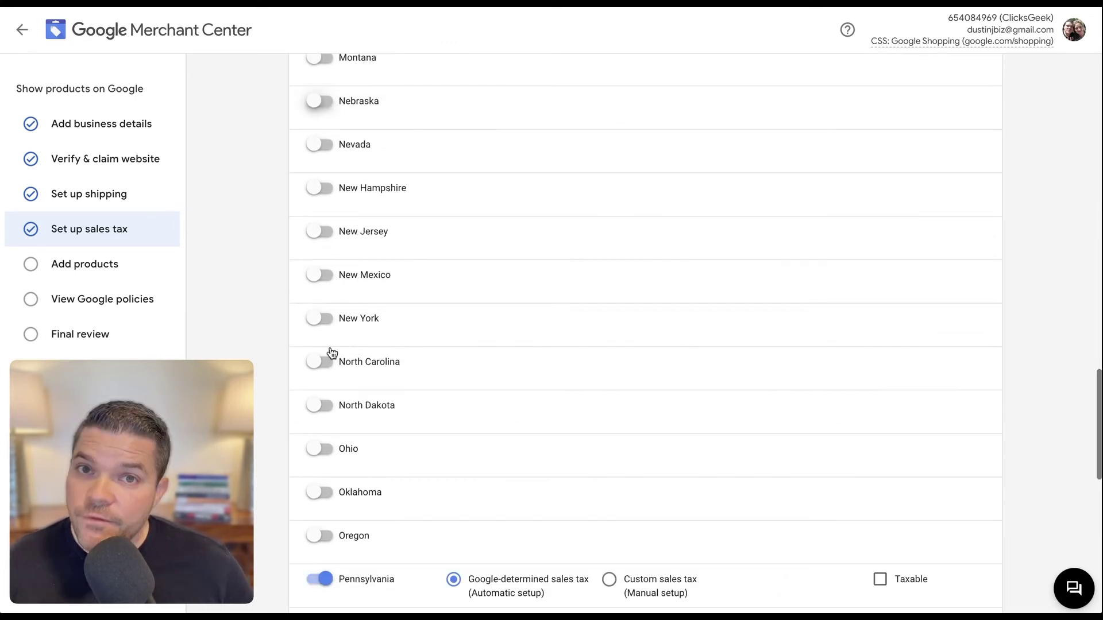
{"action": "scroll", "coordinate": [331, 349], "scroll_direction": "down", "scroll_amount": 1}
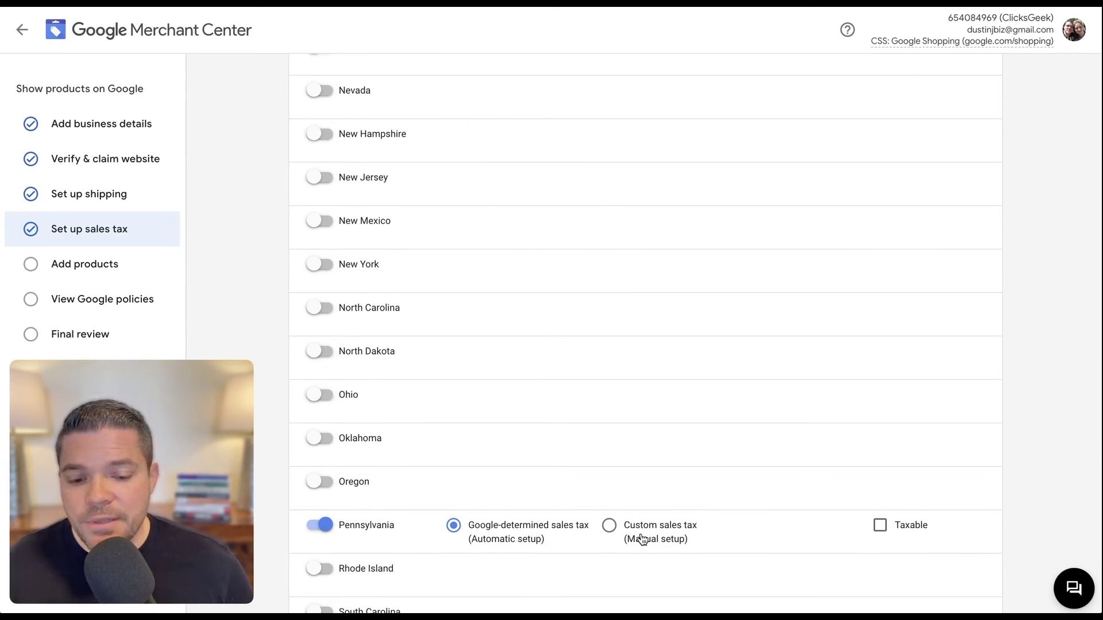
{"action": "left_click", "coordinate": [317, 395]}
{"action": "left_click", "coordinate": [322, 359]}
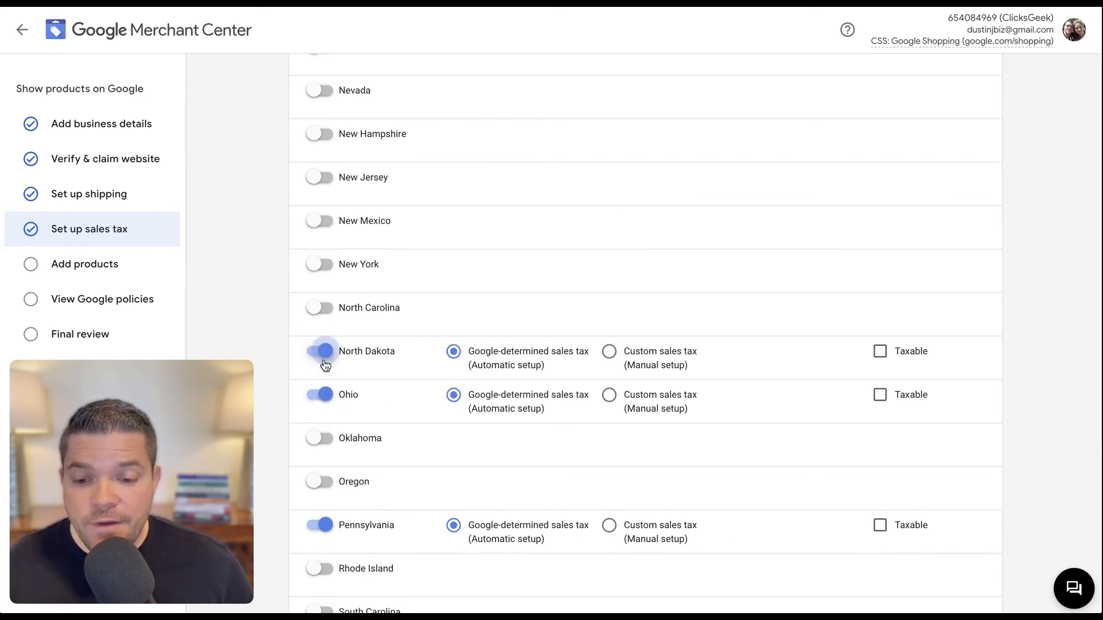
{"action": "left_click", "coordinate": [326, 352]}
{"action": "left_click", "coordinate": [321, 395]}
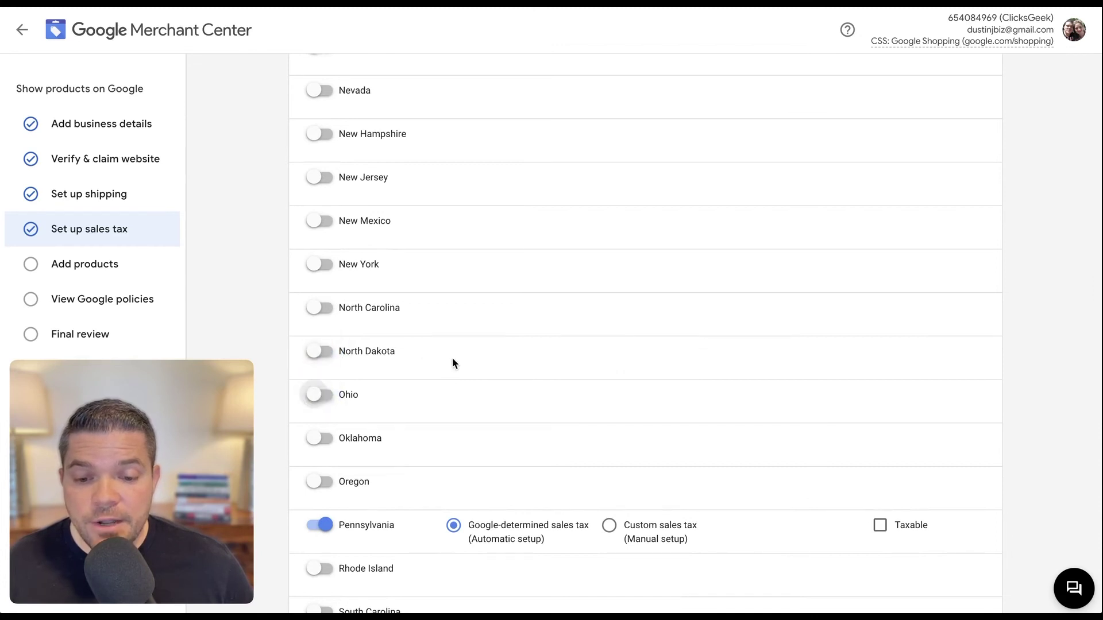
{"action": "left_click", "coordinate": [326, 352]}
{"action": "left_click", "coordinate": [326, 353]}
{"action": "scroll", "coordinate": [455, 388], "scroll_direction": "down", "scroll_amount": 10}
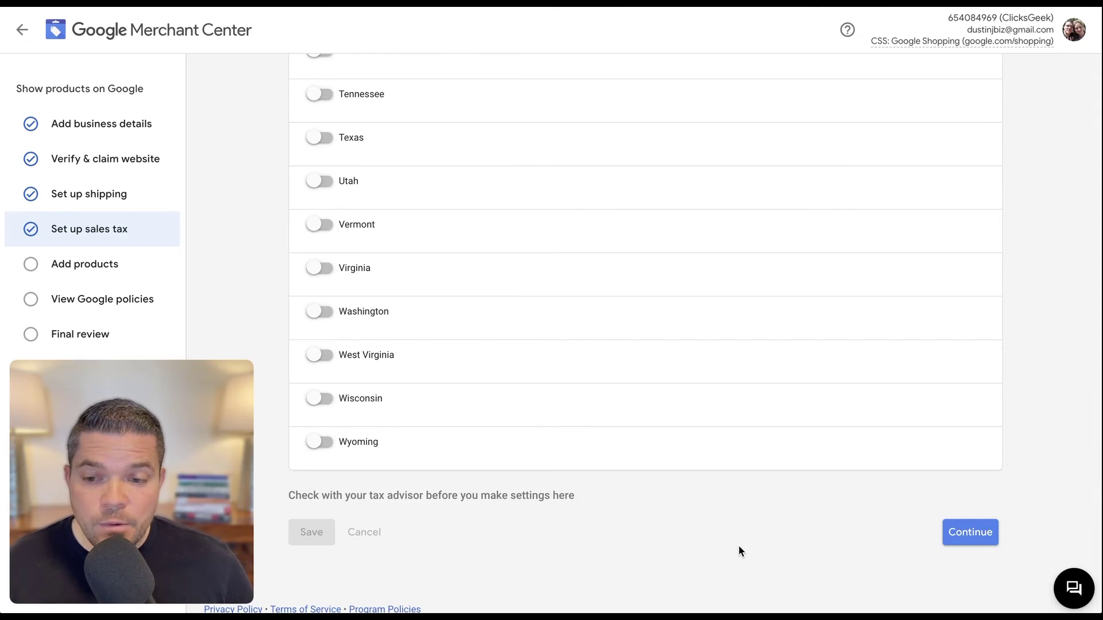
Continue from the completed sales tax setup to the Add products step.
{"action": "left_click", "coordinate": [978, 532]}
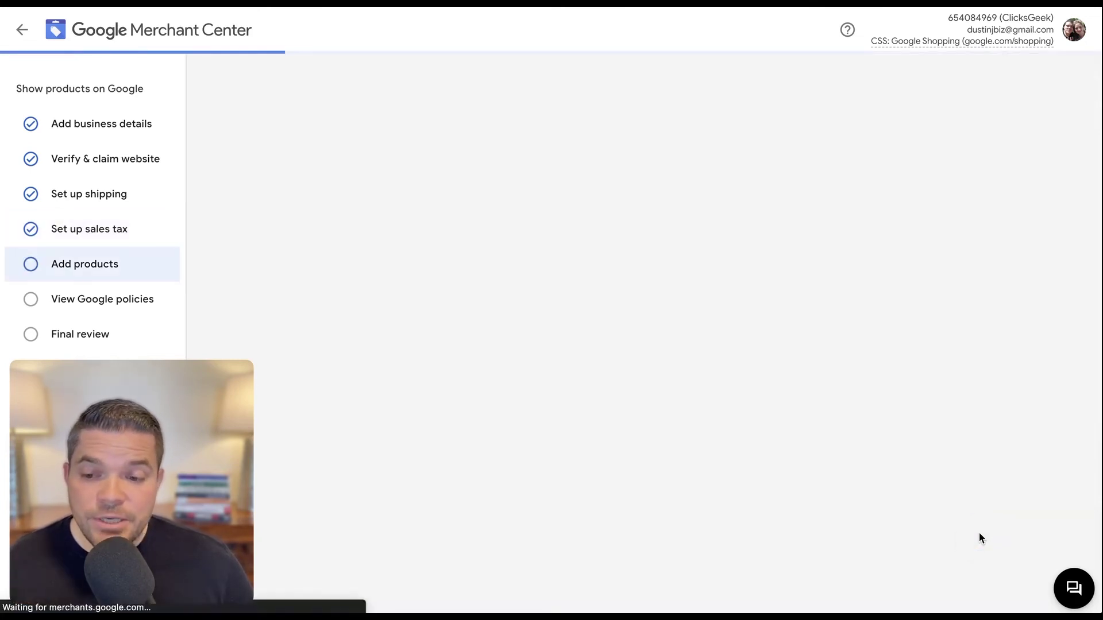